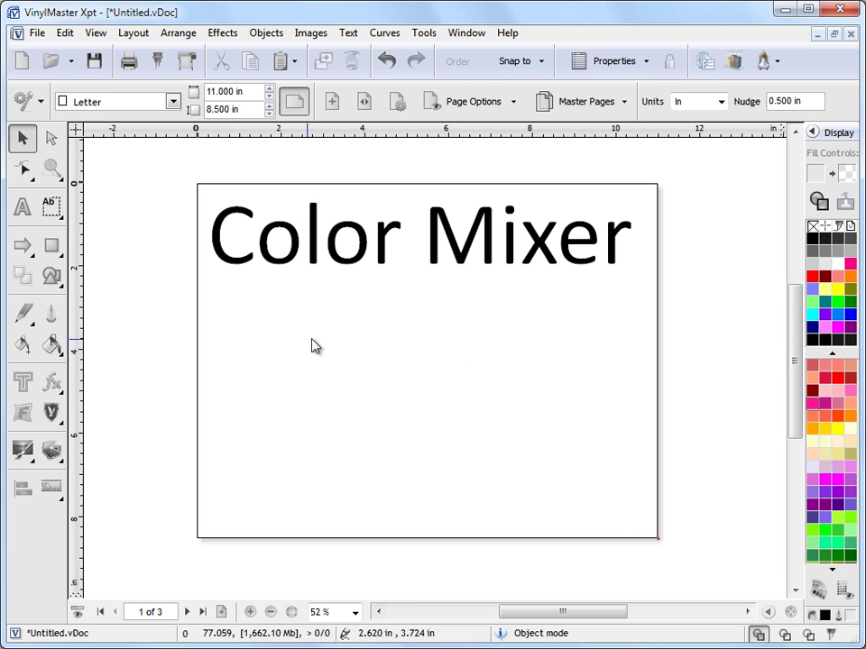
- Insert the knotwork ring from General Clipart below the Color Mixer title
click(52, 412)
click(131, 421)
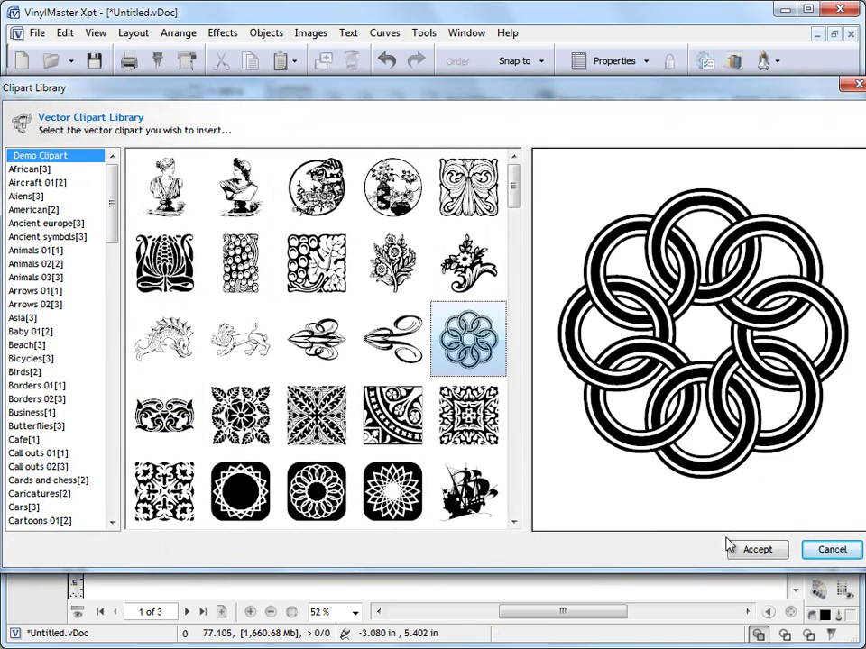
click(758, 549)
click(228, 328)
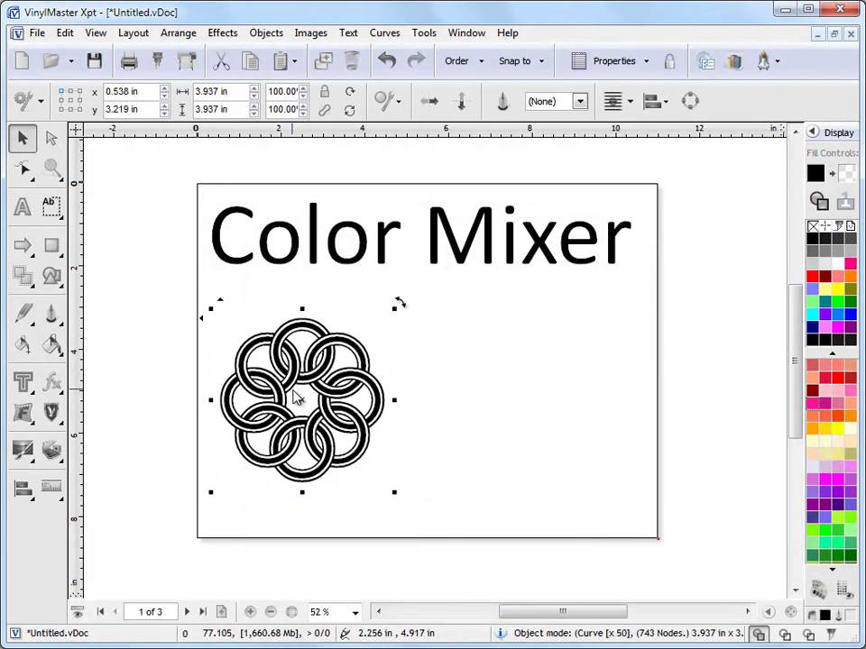
- Nudge the knot right and down, then fill it blue after briefly trying fuchsia
drag(317, 438, 327, 448)
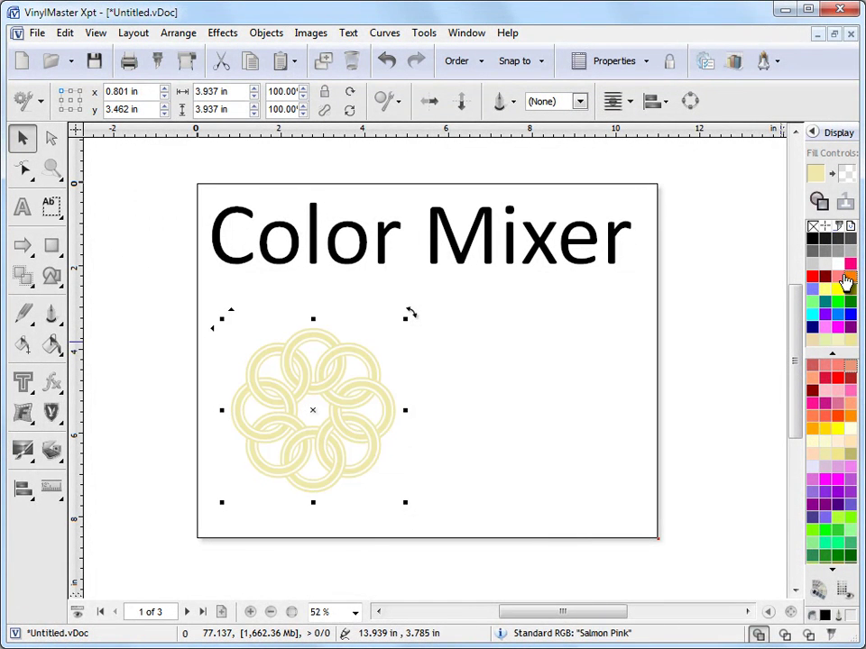
click(850, 275)
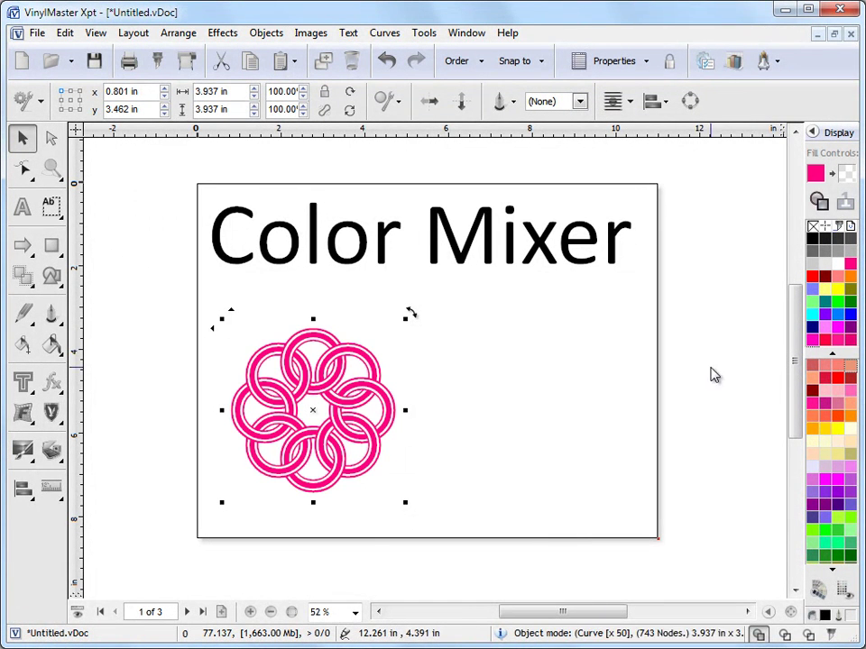
click(844, 324)
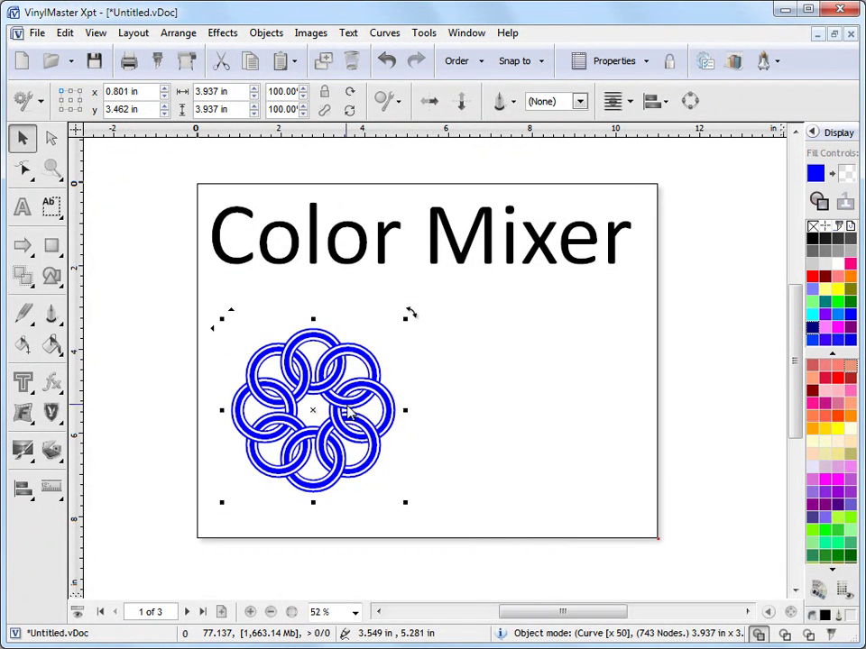
click(54, 349)
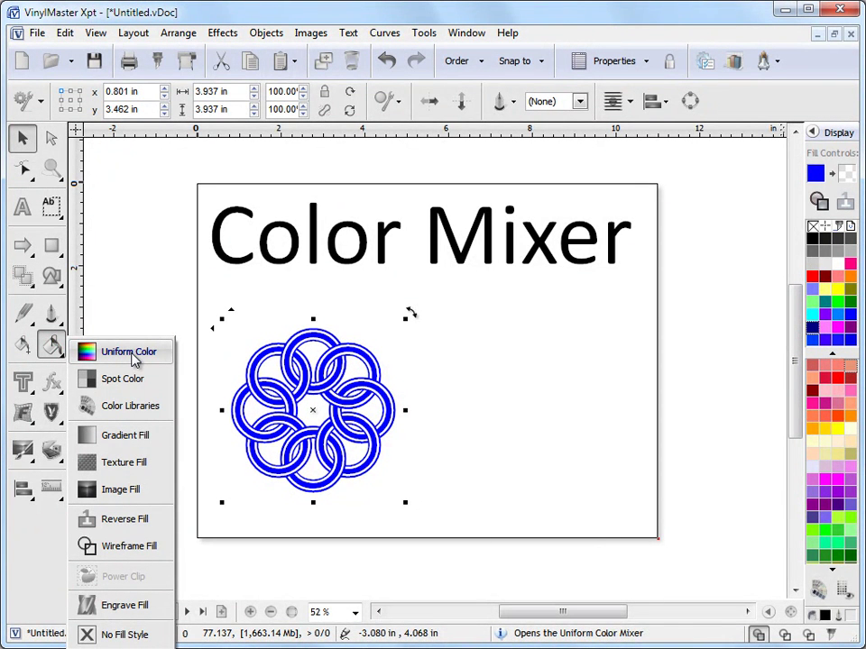
- Open the Color Mixer from Color Management and keep the HSV colour model
click(422, 37)
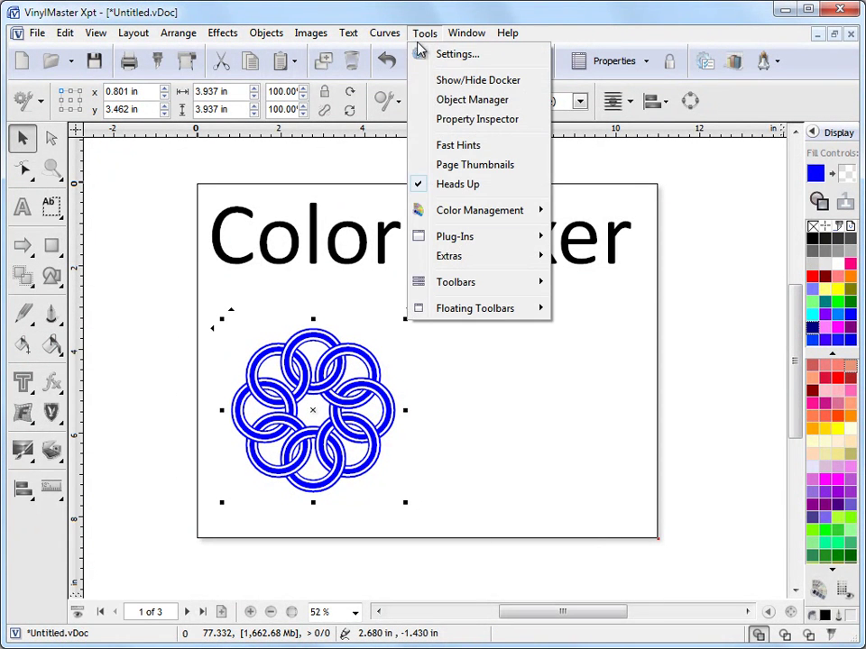
mouse_move(512, 212)
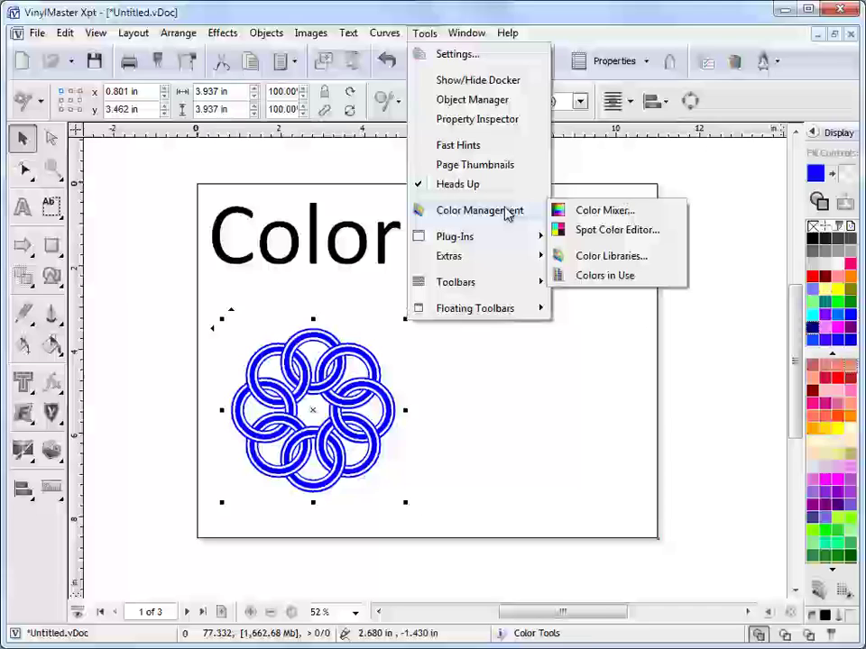
click(618, 219)
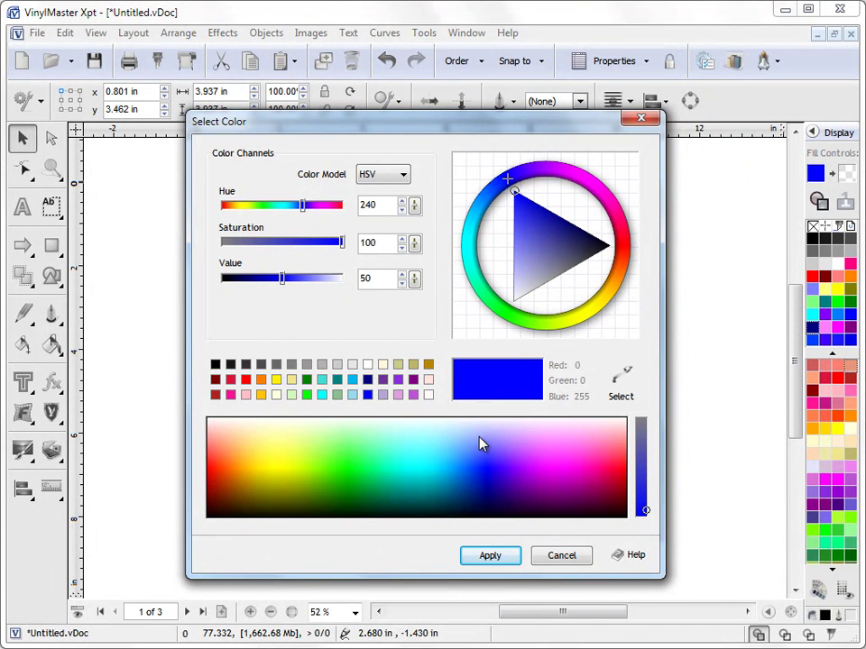
click(402, 178)
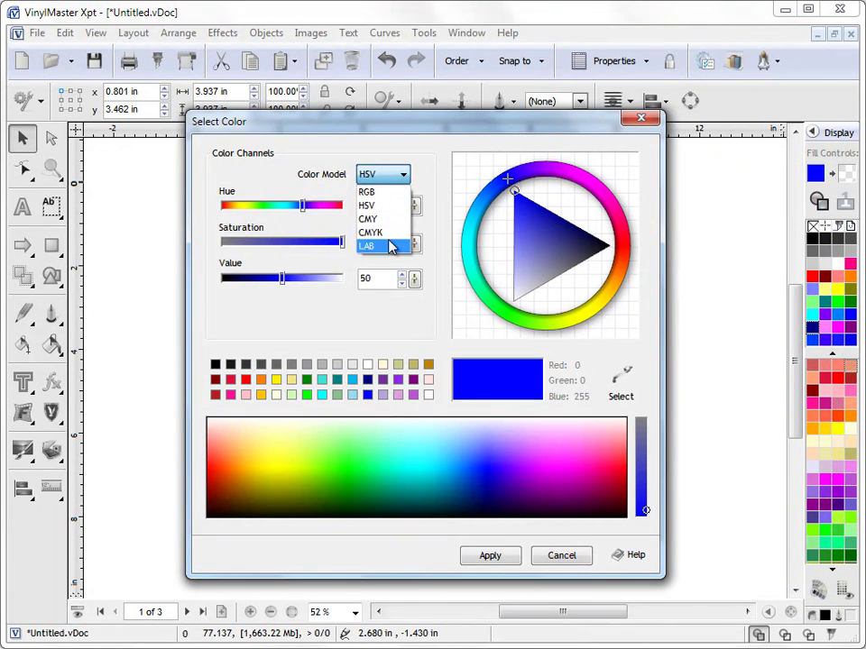
click(370, 206)
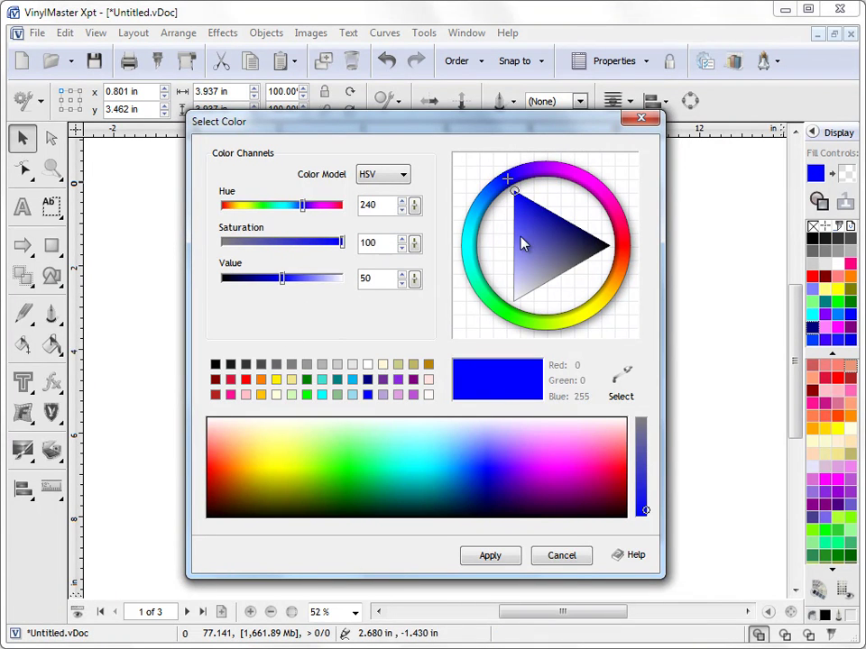
- Mix a deep magenta of Hue 328, Saturation 63, Value 47 on the hue ring and triangle
mouse_move(517, 198)
mouse_down()
mouse_move(628, 245)
mouse_move(511, 330)
mouse_move(512, 200)
mouse_move(549, 238)
mouse_move(542, 258)
mouse_move(549, 259)
mouse_move(527, 217)
mouse_up()
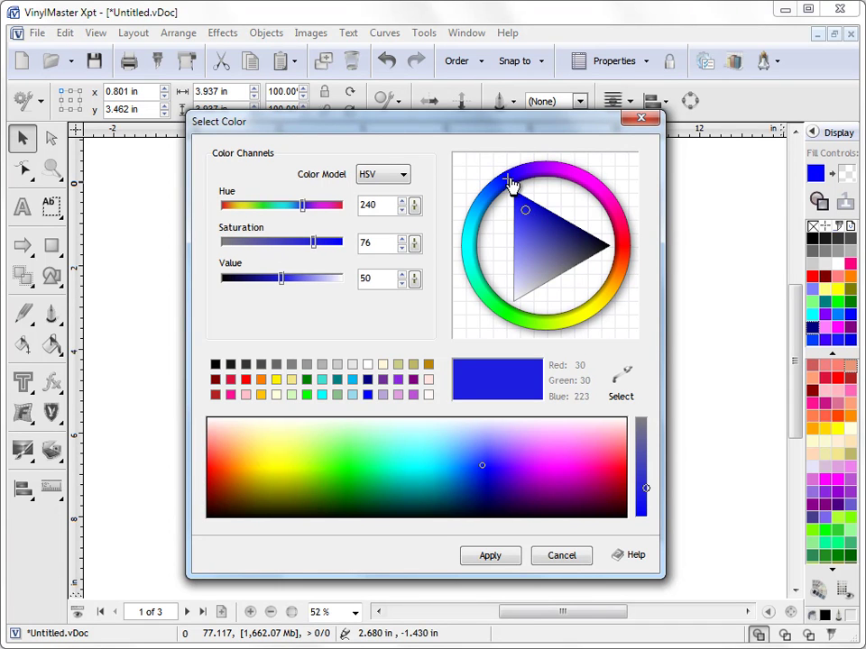
drag(510, 183, 599, 187)
mouse_move(574, 222)
mouse_down()
mouse_move(582, 215)
mouse_move(565, 226)
mouse_move(567, 243)
mouse_move(551, 244)
mouse_move(558, 265)
mouse_move(570, 253)
mouse_move(544, 224)
mouse_move(560, 225)
mouse_move(583, 193)
mouse_move(604, 208)
mouse_move(604, 220)
mouse_move(576, 228)
mouse_move(570, 245)
mouse_up()
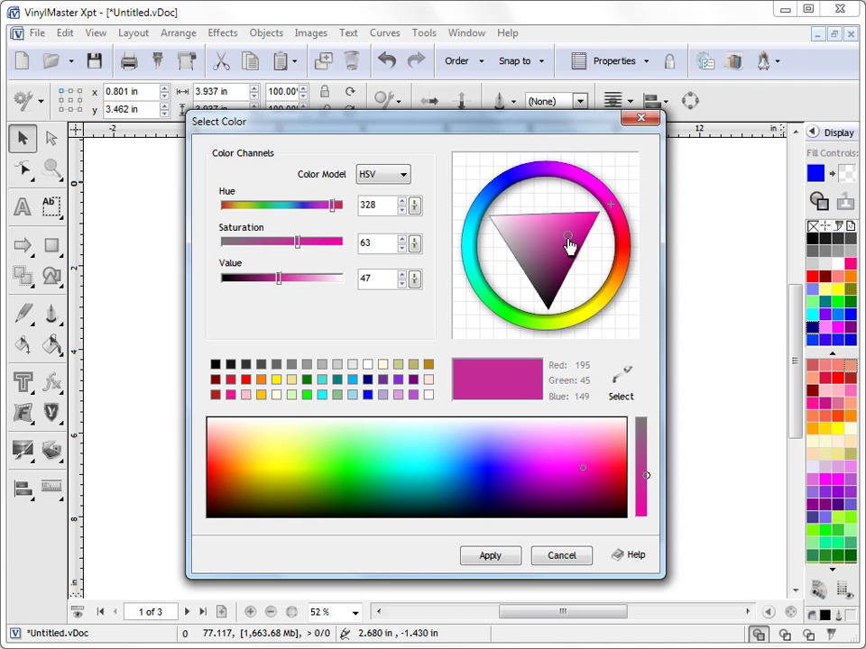
click(382, 242)
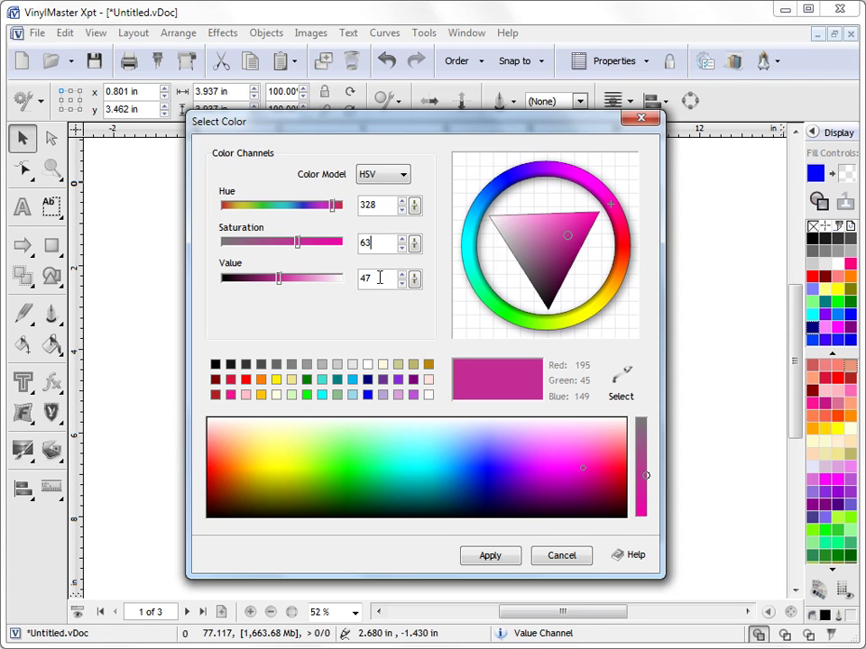
click(381, 242)
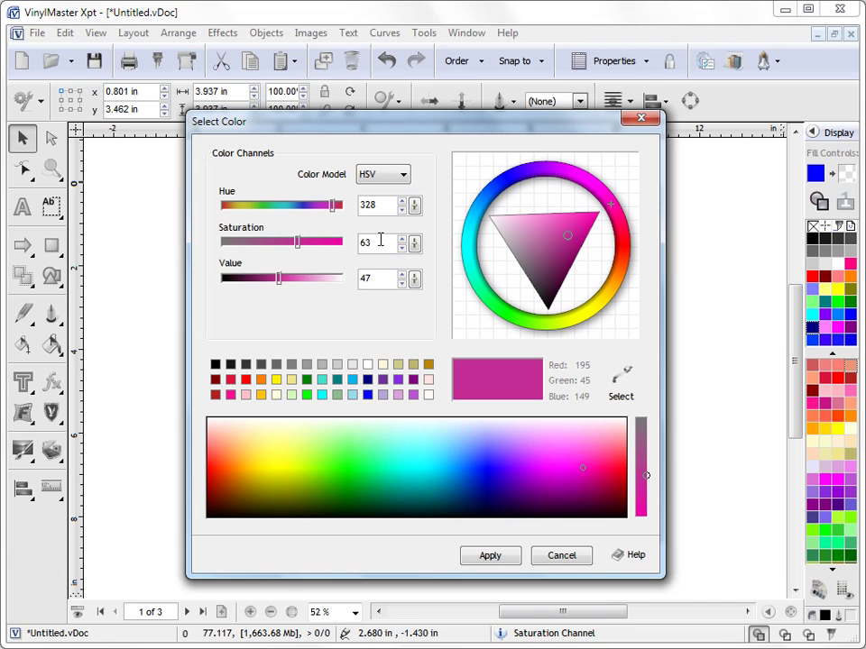
click(394, 177)
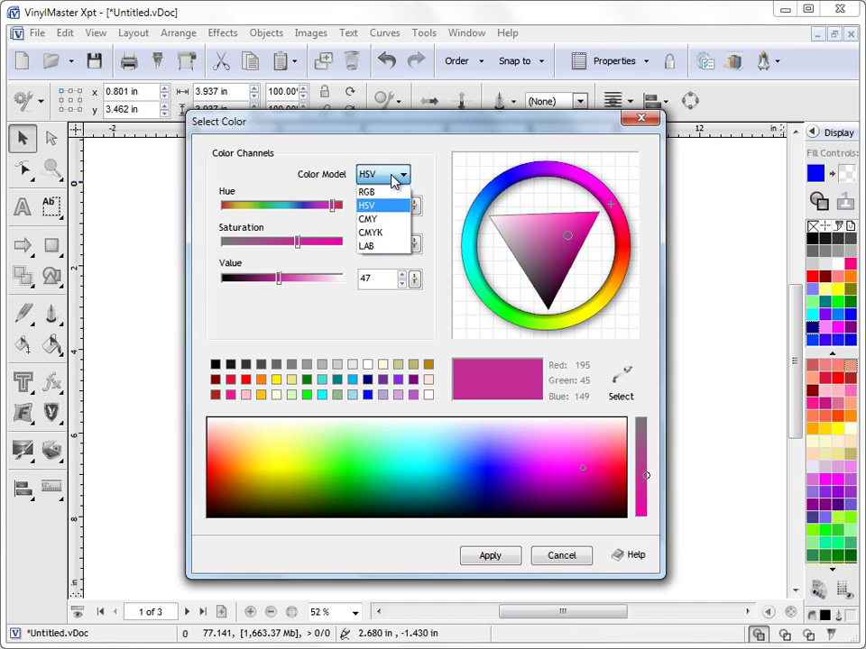
- Try LAB spectrum colours, then apply pure red (255/0/0) to the knot
click(368, 246)
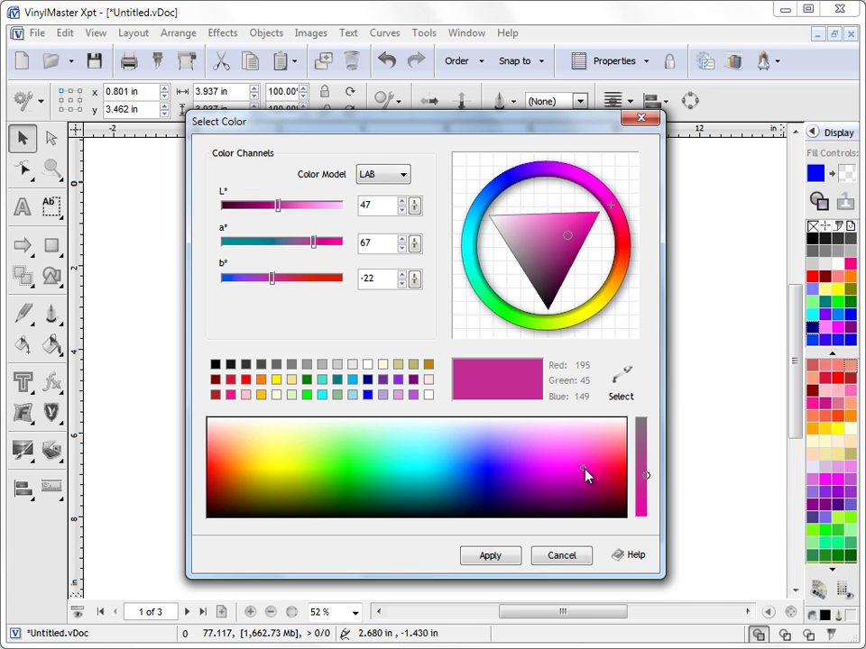
mouse_move(584, 469)
mouse_down()
mouse_move(576, 458)
mouse_move(532, 476)
mouse_up()
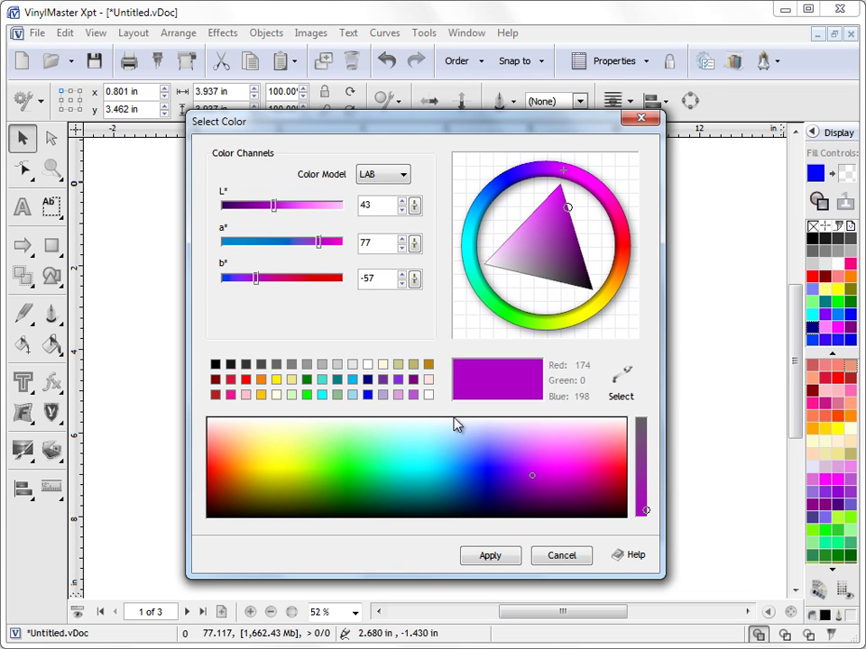
mouse_move(529, 485)
mouse_down()
mouse_move(514, 483)
mouse_move(440, 523)
mouse_move(421, 498)
mouse_move(410, 423)
mouse_move(375, 462)
mouse_move(321, 447)
mouse_move(269, 486)
mouse_move(339, 471)
mouse_move(580, 467)
mouse_move(562, 444)
mouse_move(470, 483)
mouse_move(336, 472)
mouse_up()
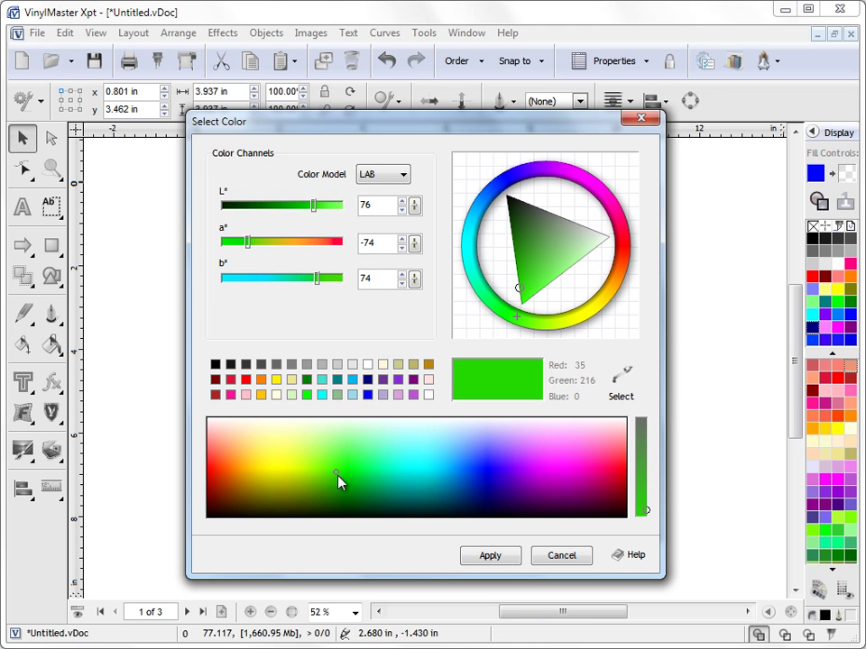
mouse_move(340, 484)
mouse_down()
mouse_move(592, 455)
mouse_move(491, 465)
mouse_move(499, 465)
mouse_up()
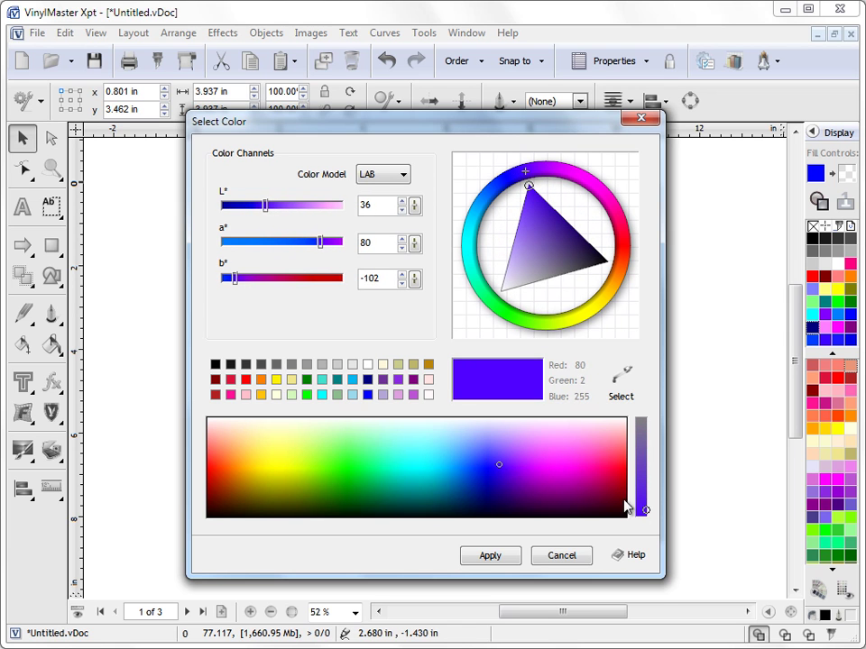
drag(646, 511, 645, 477)
drag(498, 467, 491, 469)
click(246, 380)
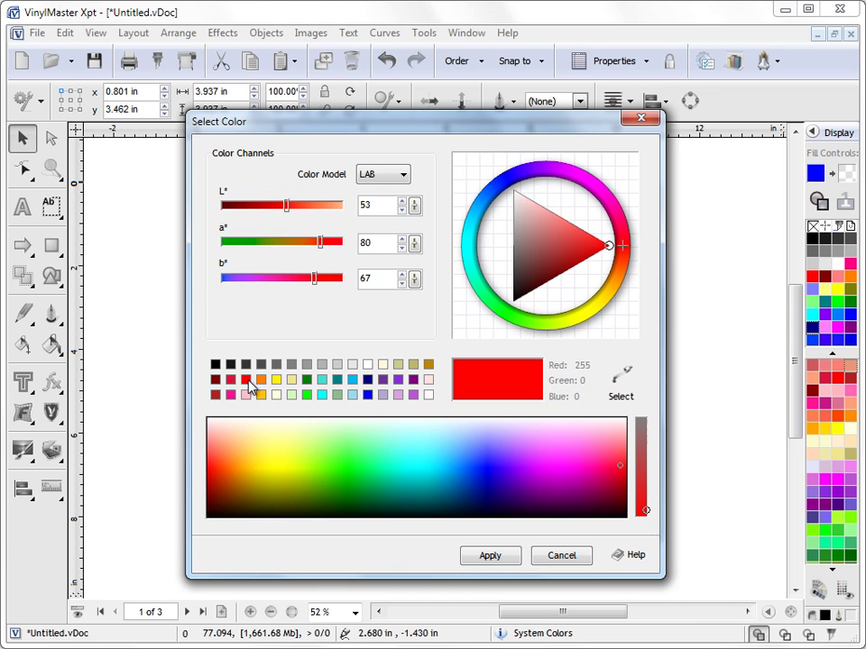
click(505, 558)
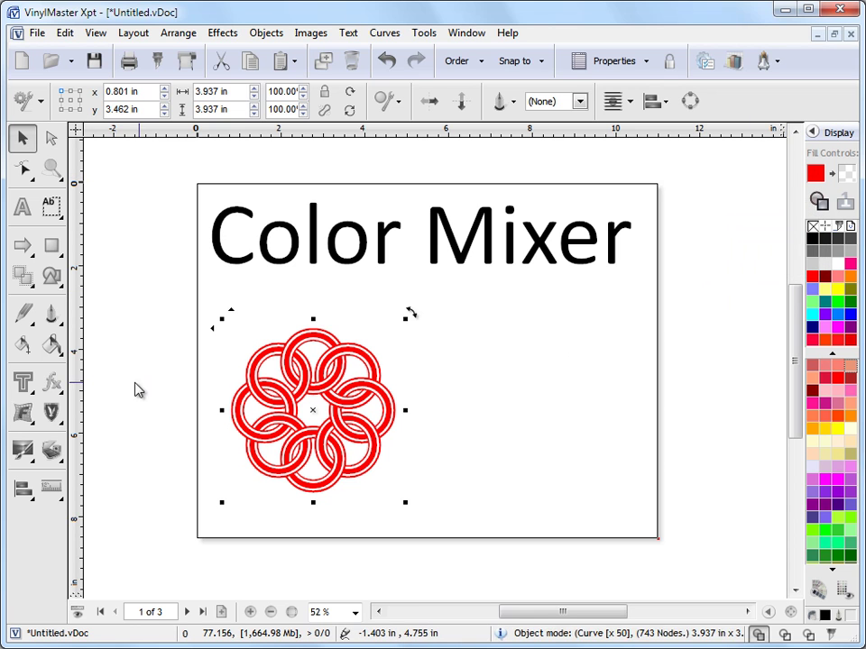
- Refill the knot via Uniform Color with a softer red, RGB 252,53,53
click(56, 348)
click(90, 352)
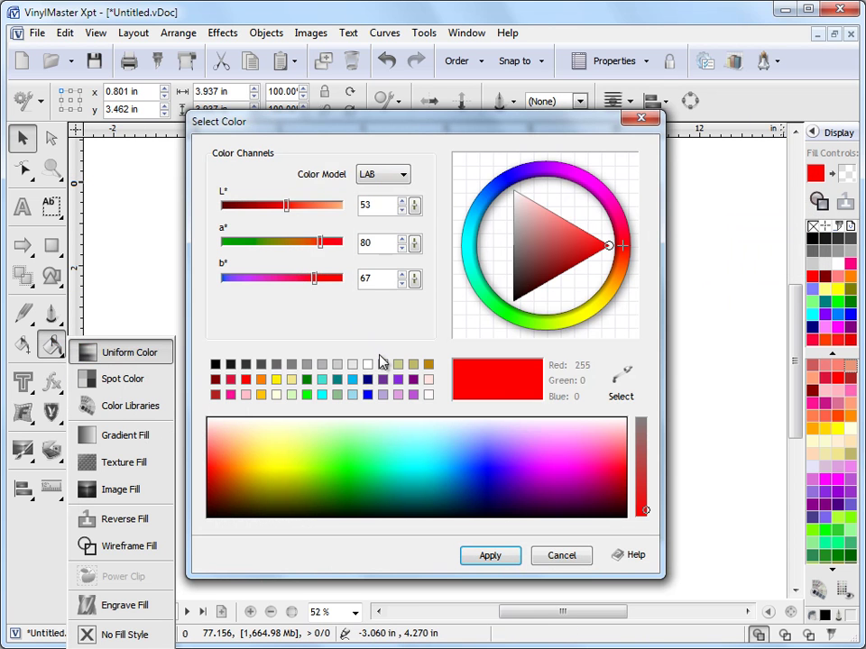
mouse_move(610, 251)
mouse_down()
mouse_move(573, 245)
mouse_move(588, 236)
mouse_up()
click(505, 556)
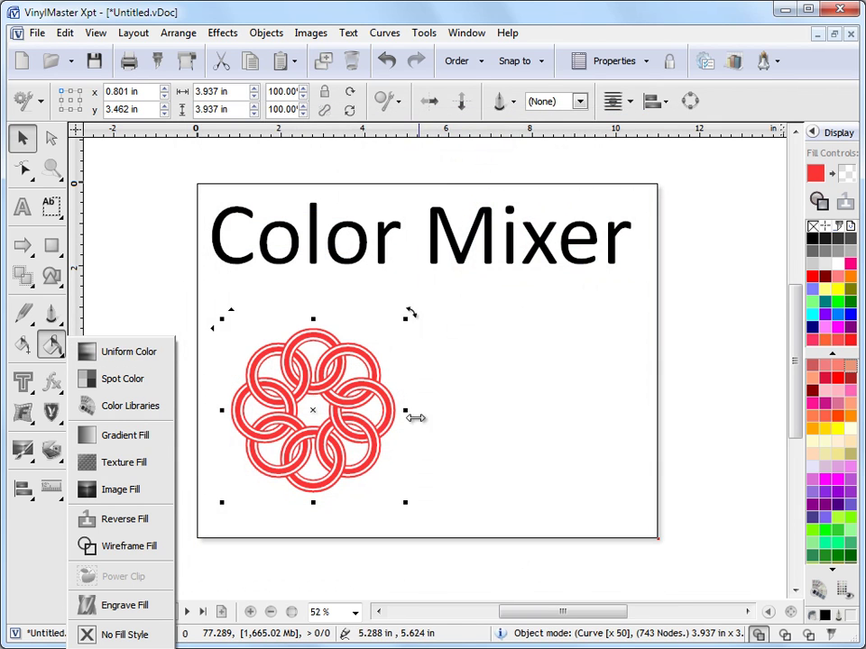
click(334, 429)
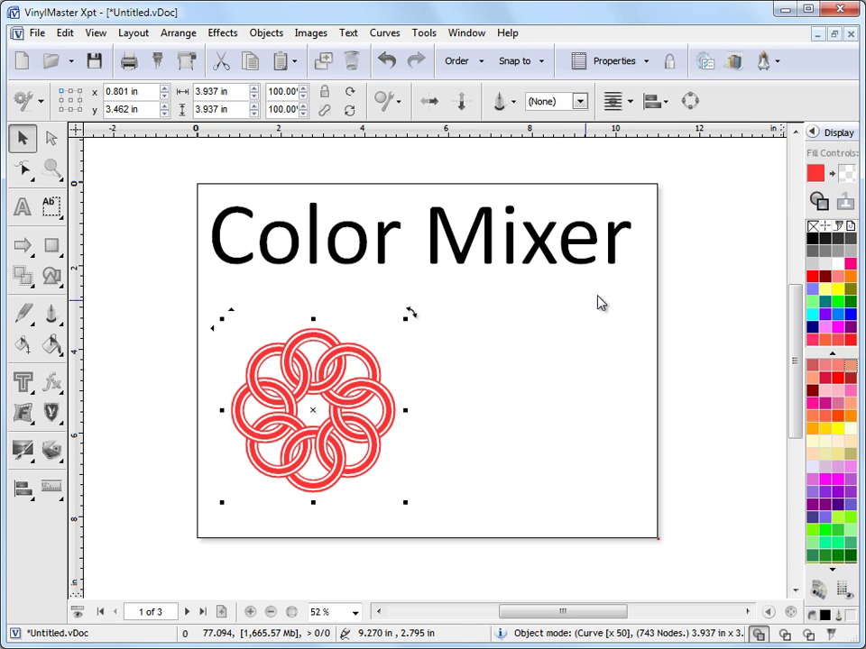
- Fill the knot pure red, store it as reserve fill, and apply it to the title
click(811, 278)
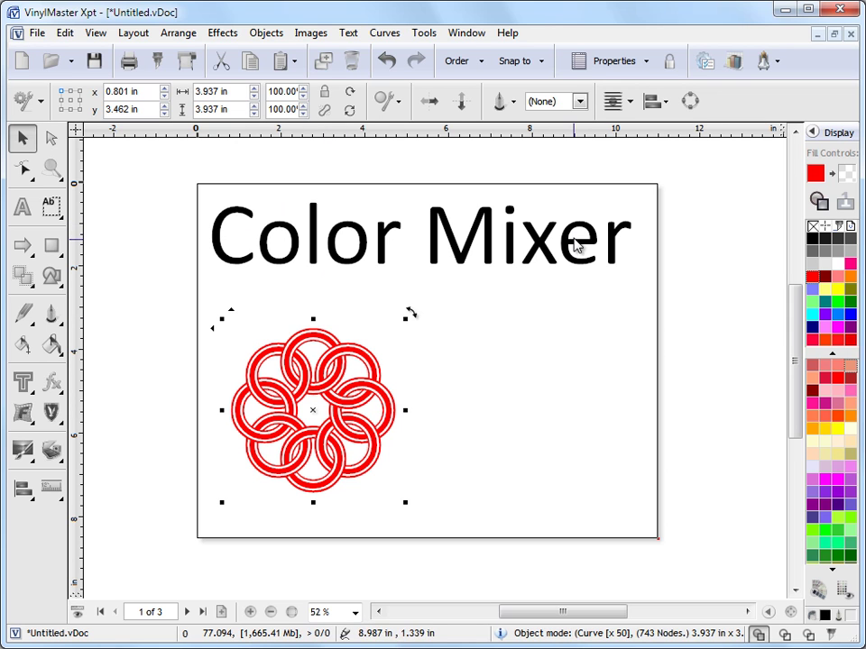
click(830, 175)
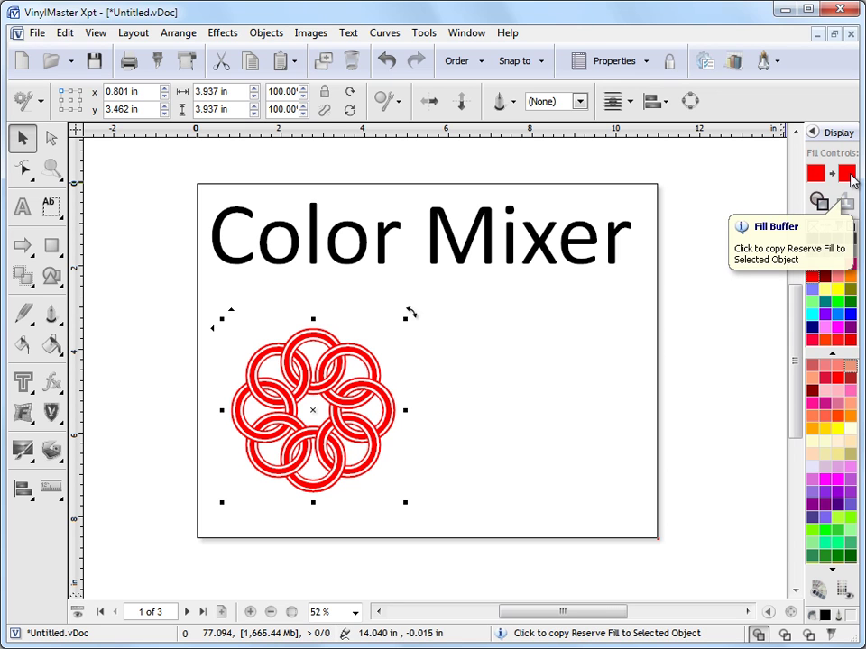
click(549, 247)
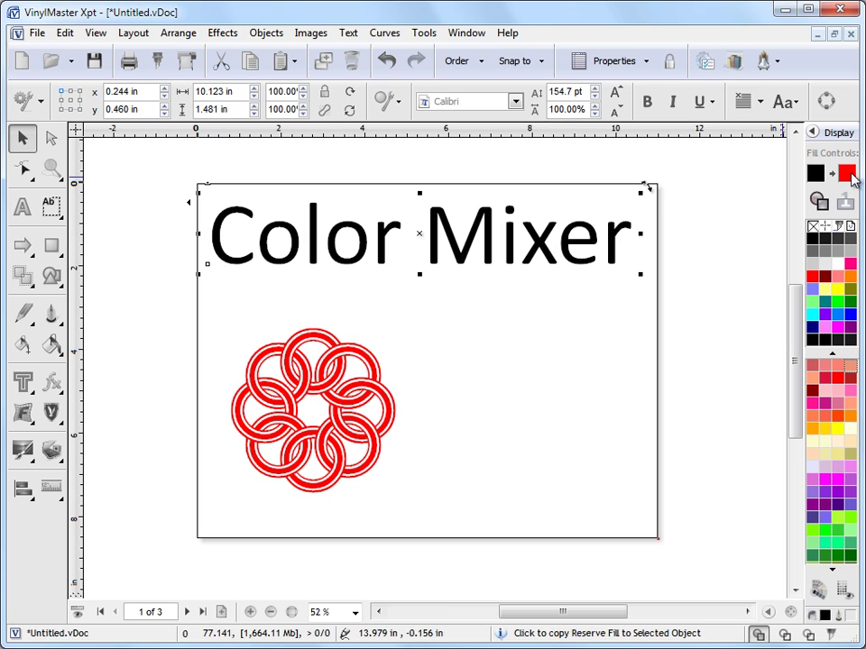
click(852, 178)
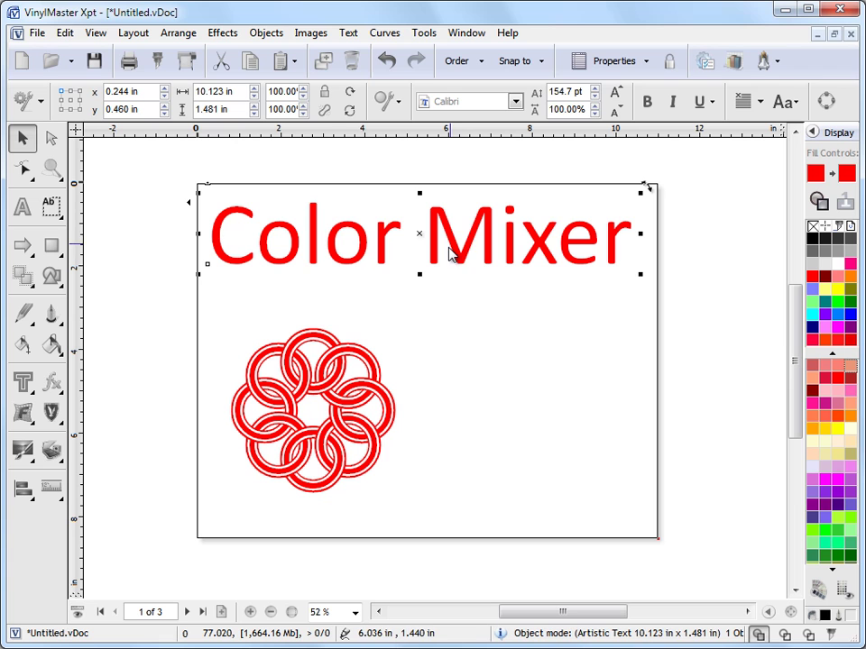
- On page 2, place the black ring-knot General Clipart in the lower-left area
click(429, 325)
click(186, 611)
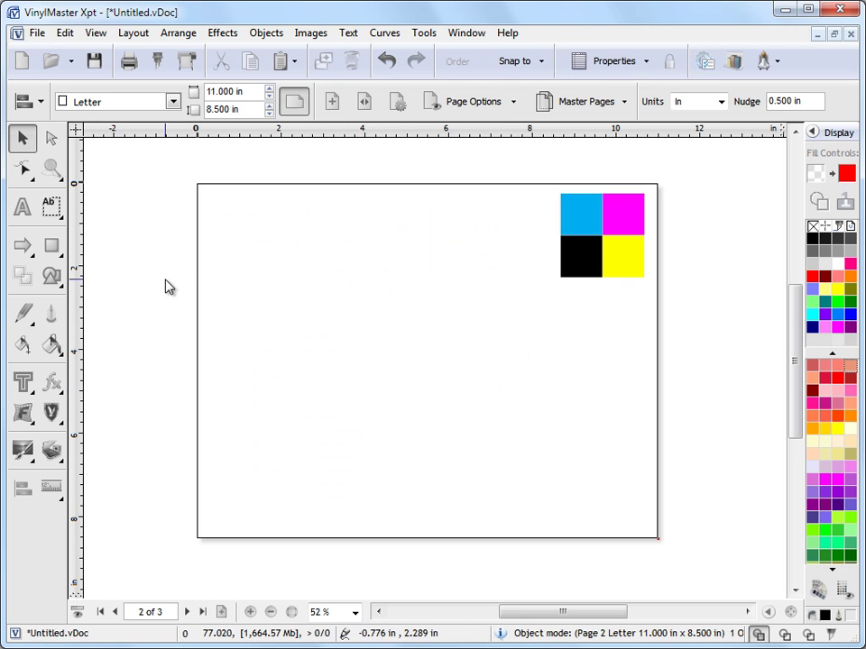
click(51, 412)
click(113, 427)
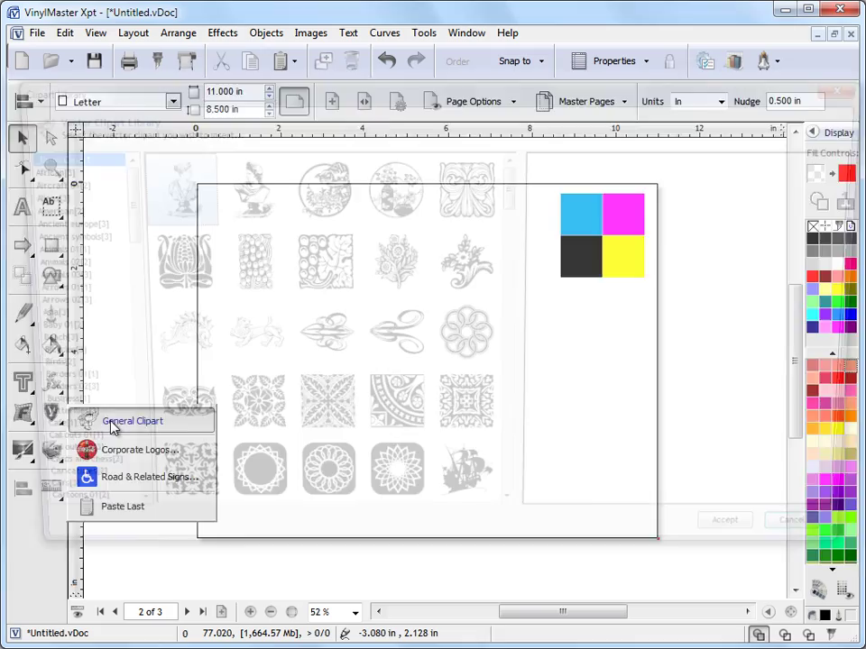
click(464, 317)
click(755, 549)
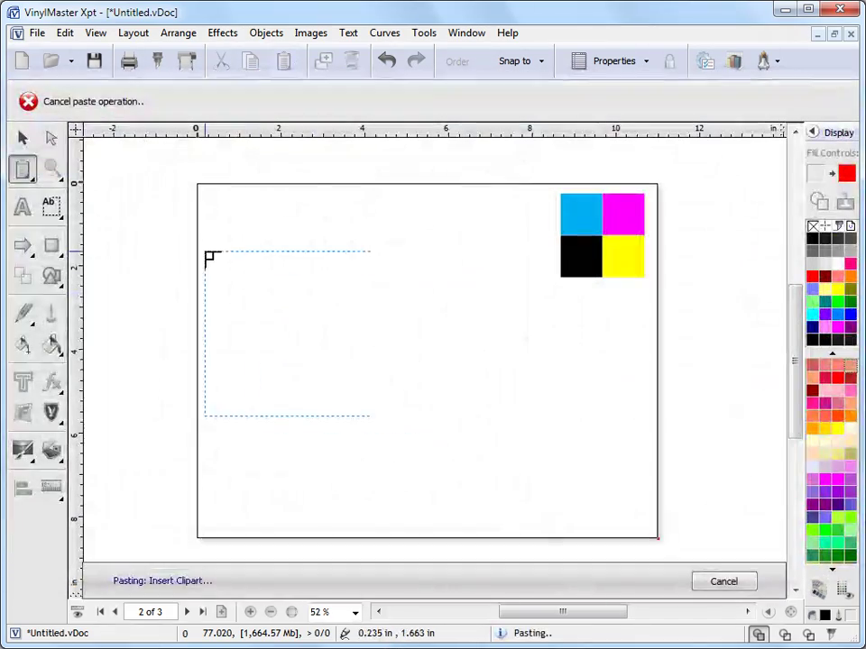
click(208, 259)
drag(274, 318, 309, 443)
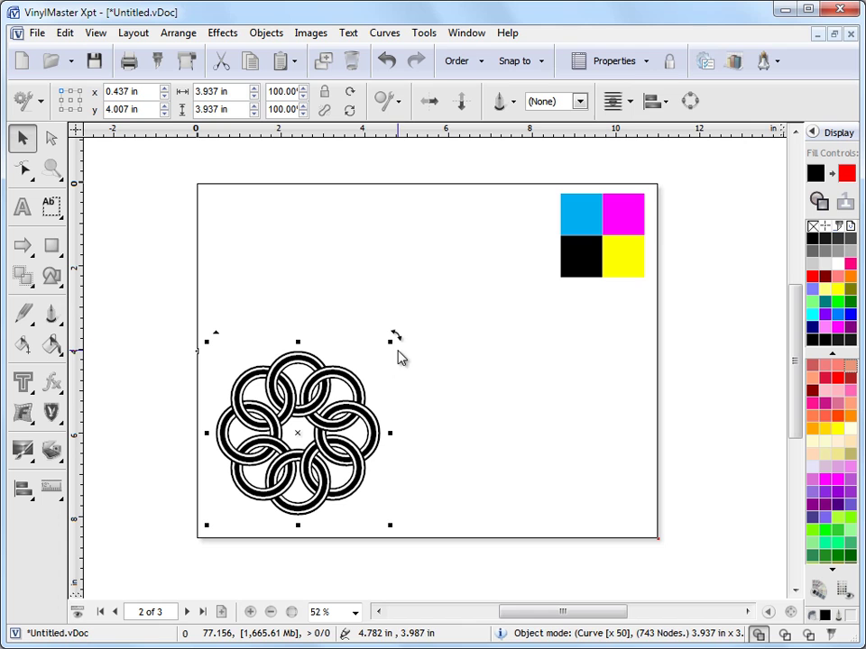
- Eyedrop the magenta square (255,0,255) into the knot's Uniform Color fill and move it toward centre
click(60, 354)
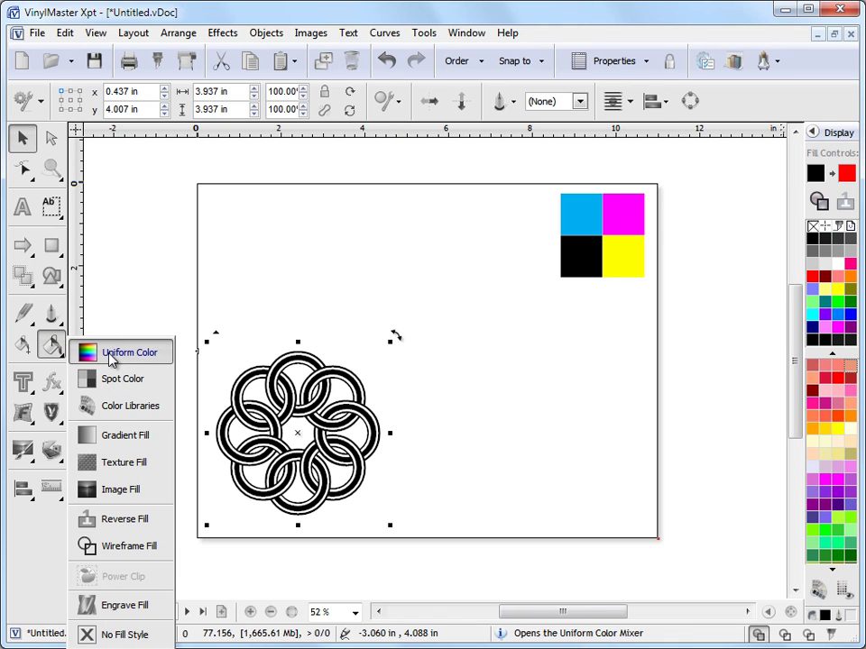
click(114, 354)
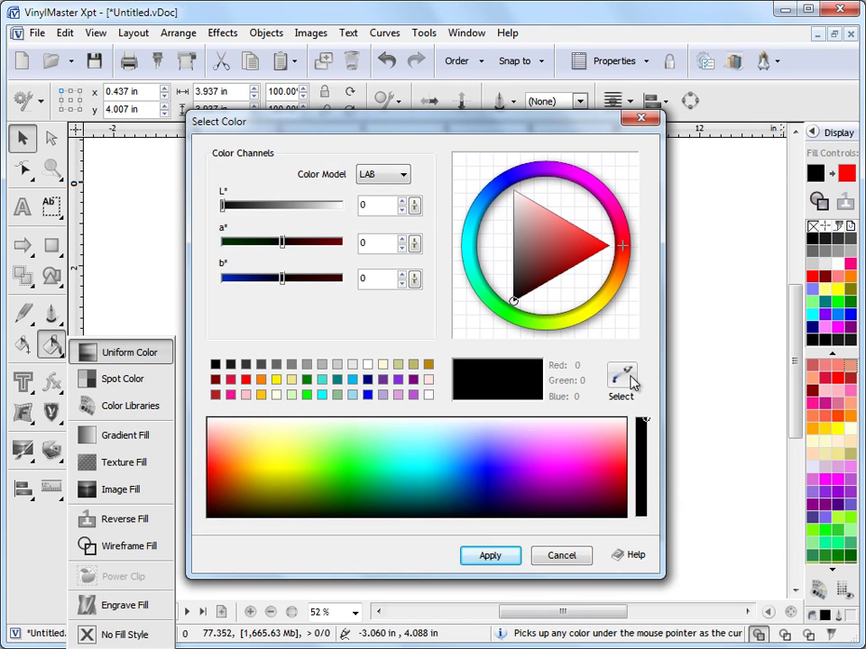
drag(583, 126, 400, 29)
click(441, 279)
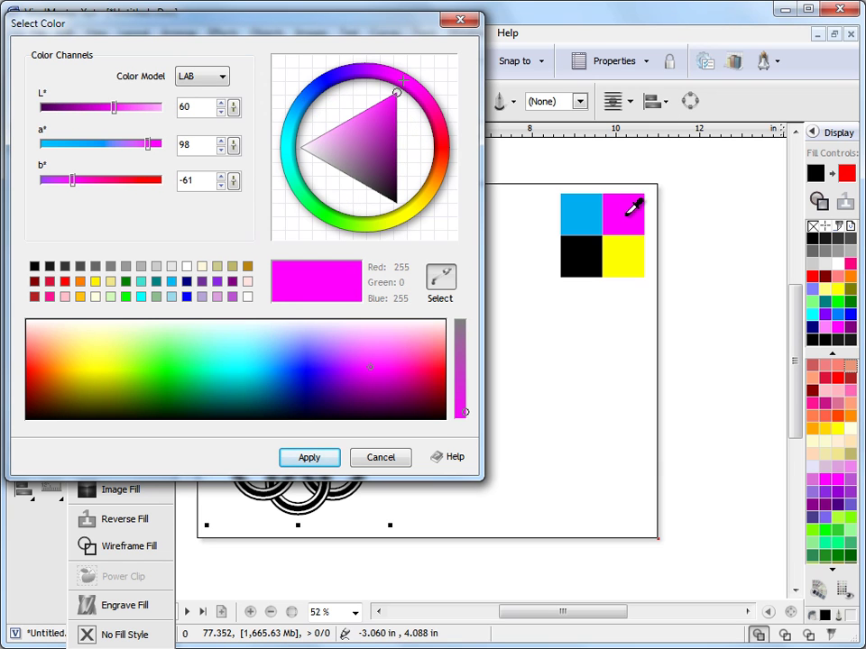
click(628, 215)
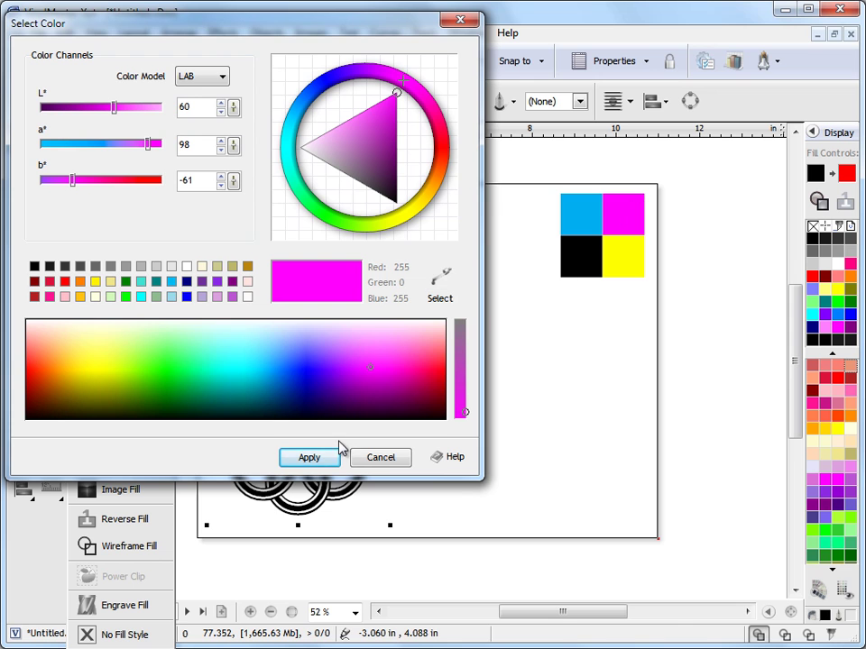
click(310, 457)
drag(297, 426, 342, 368)
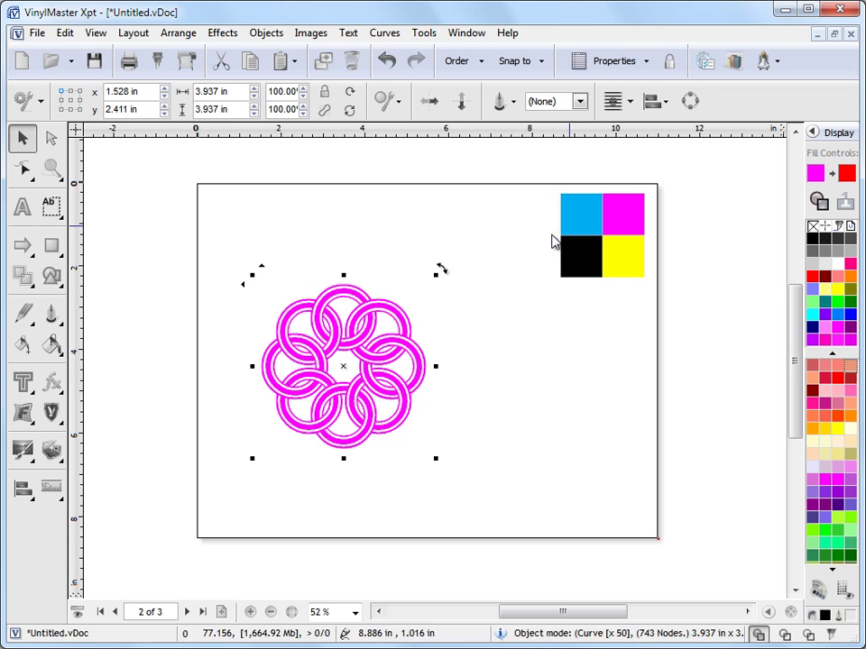
- Nudge the magenta knot slightly up-left and deselect it
drag(343, 365, 312, 371)
click(482, 379)
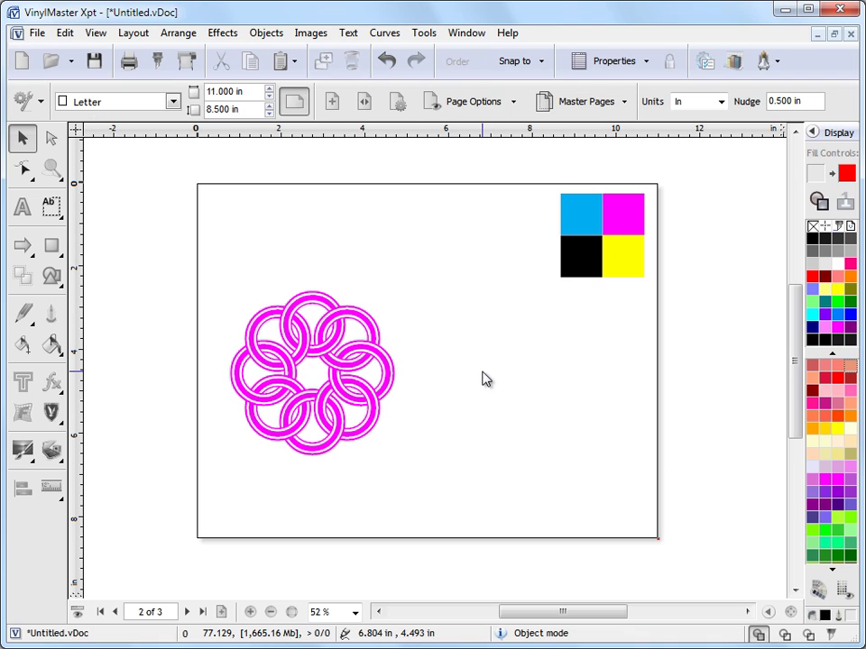